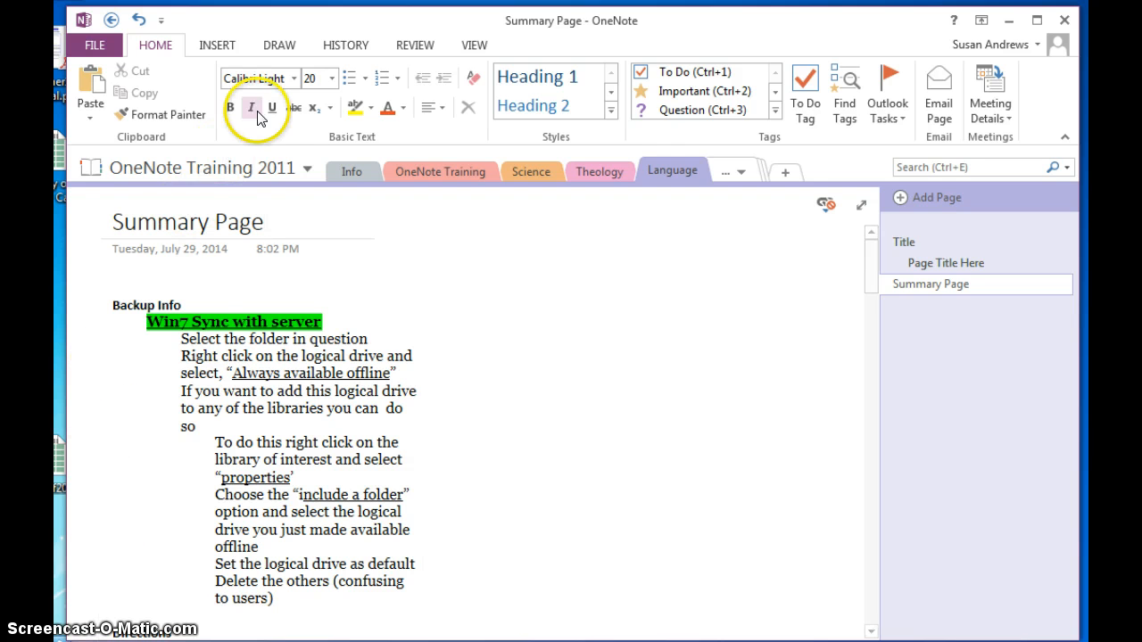
- Open the list of notebooks and keep it pinned beside the page
click(238, 169)
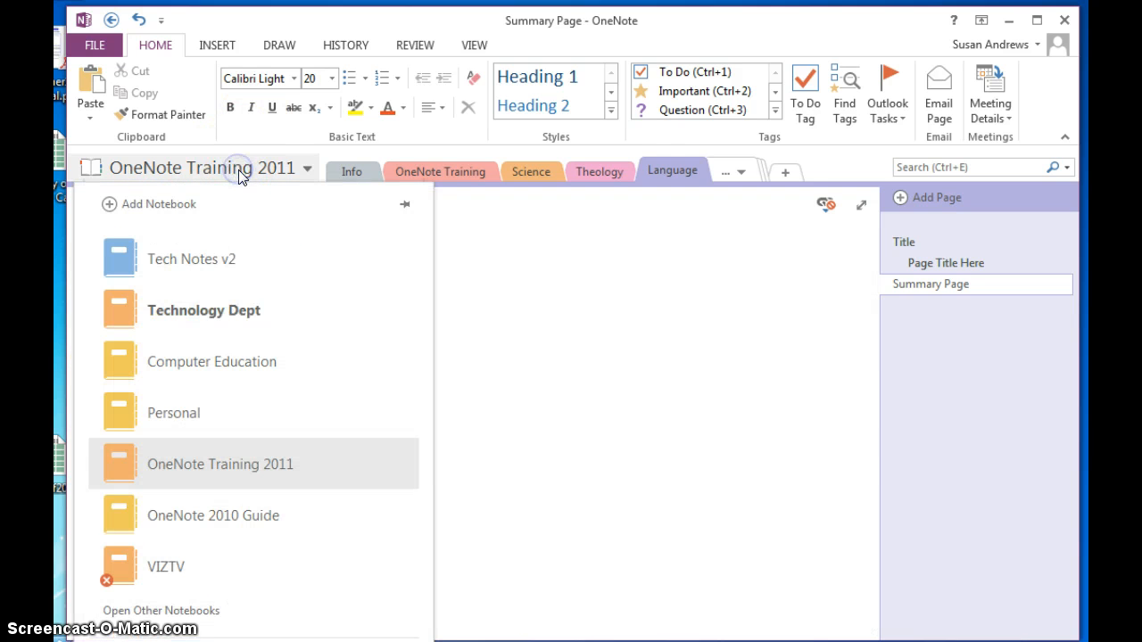
click(405, 204)
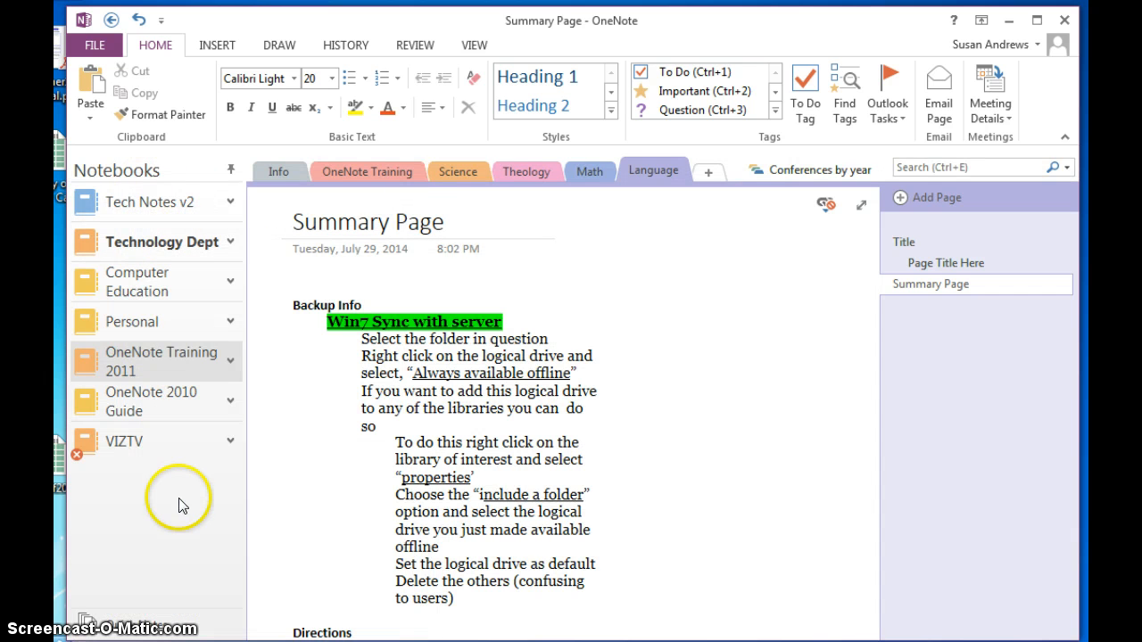
click(153, 211)
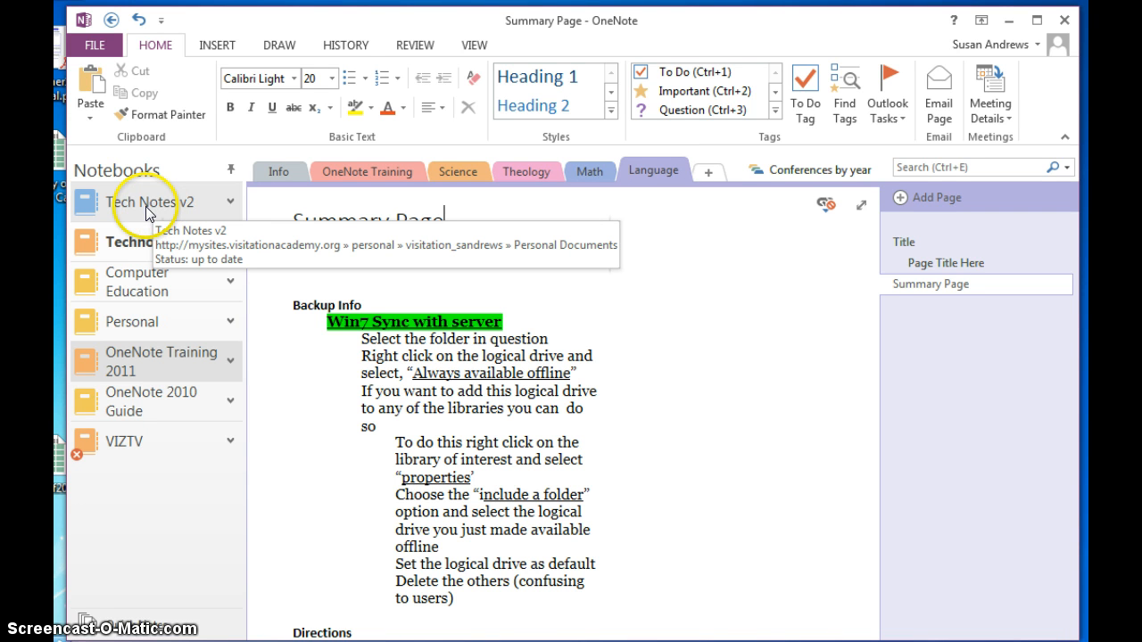
click(195, 209)
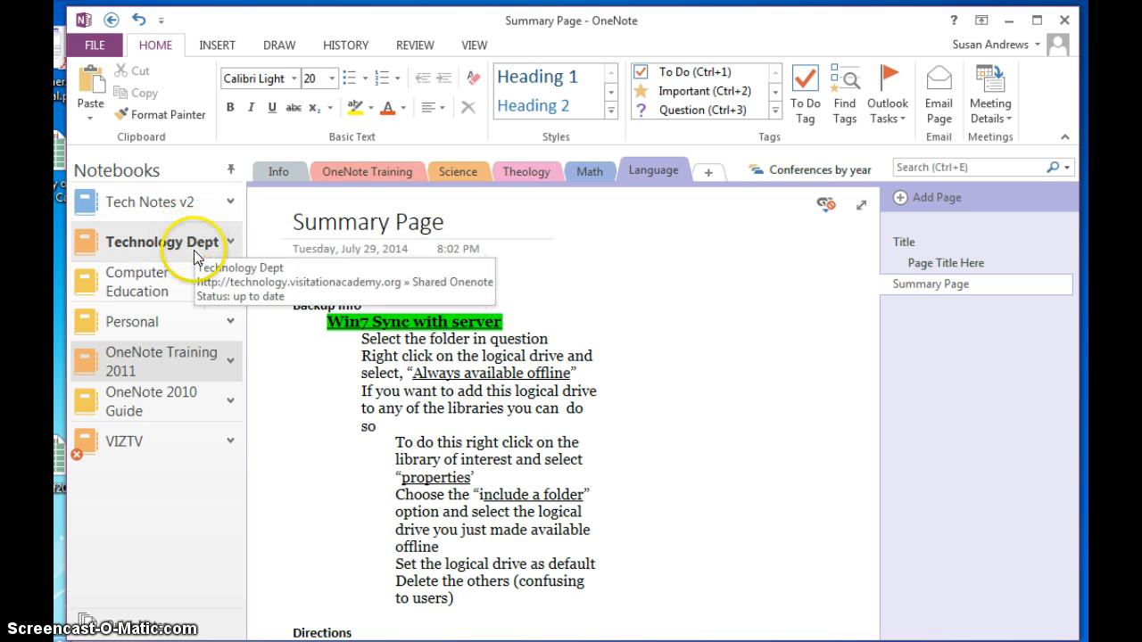
click(201, 375)
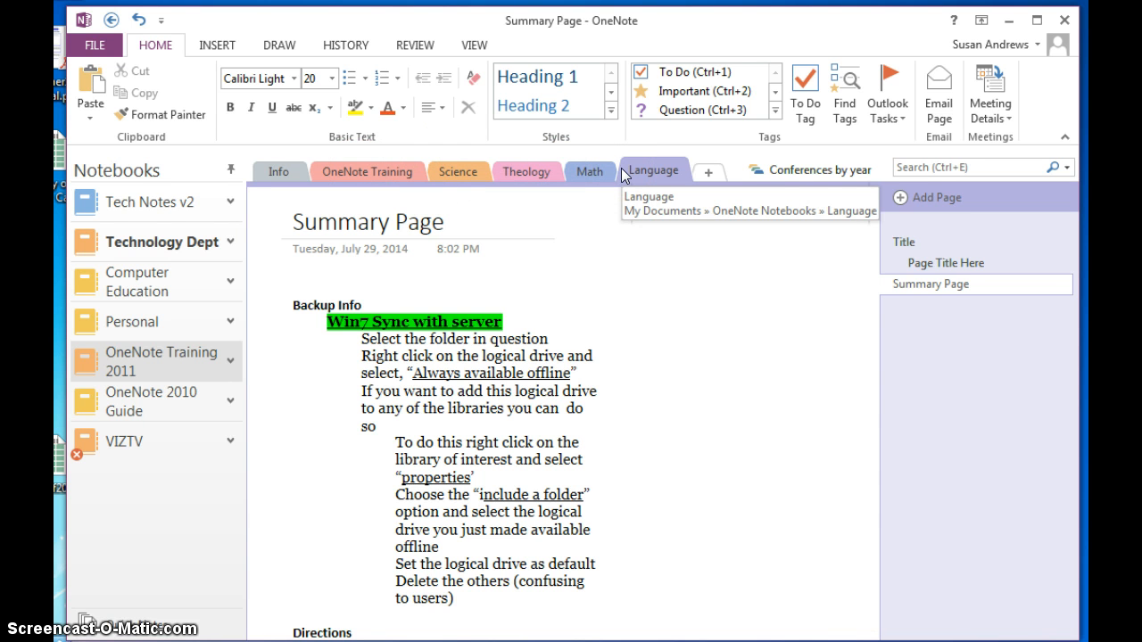
- Add a page titled "The title goes here" to the Language section and make it a subpage of Summary Page
click(921, 203)
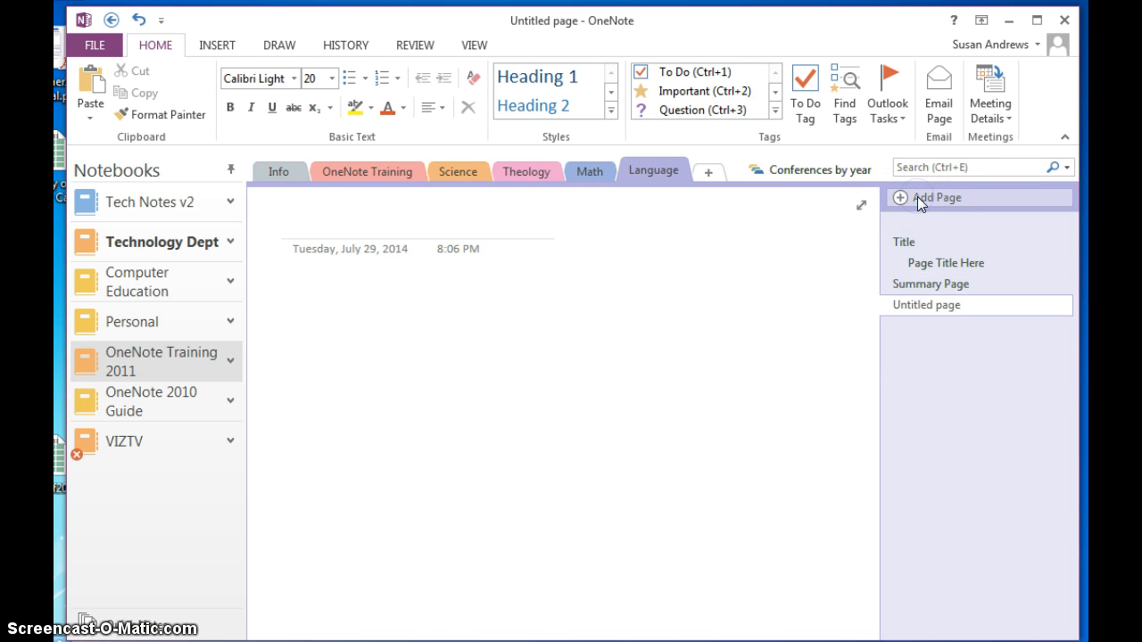
click(385, 229)
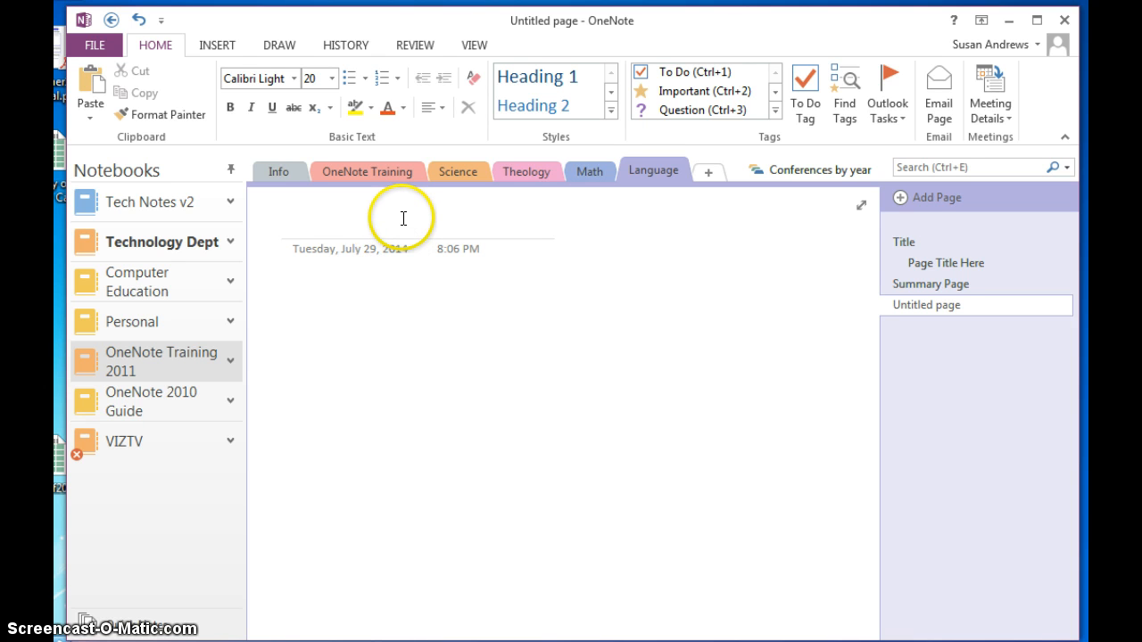
text(Thi)
key(BackSpace)
text(e)
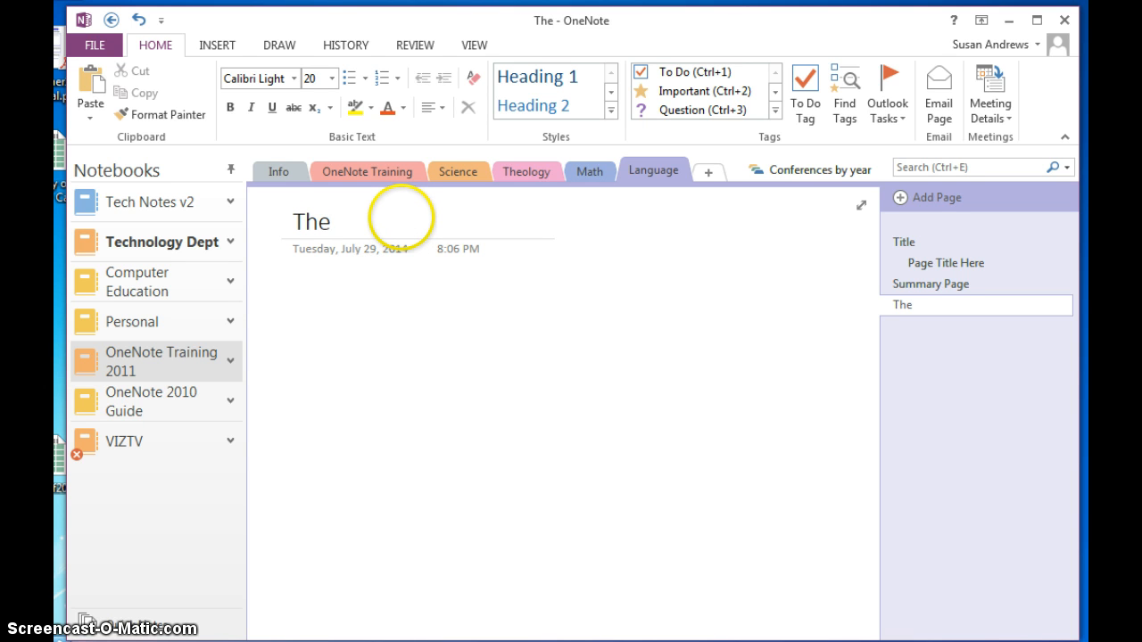
text( th)
key(BackSpace)
text(i)
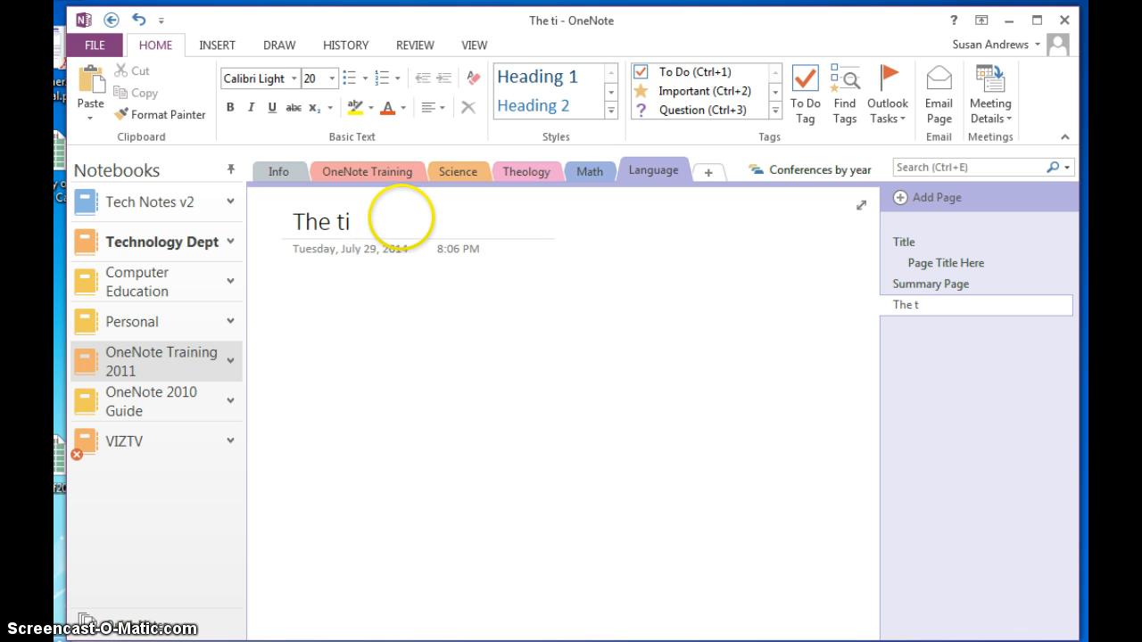
text(tle goes here)
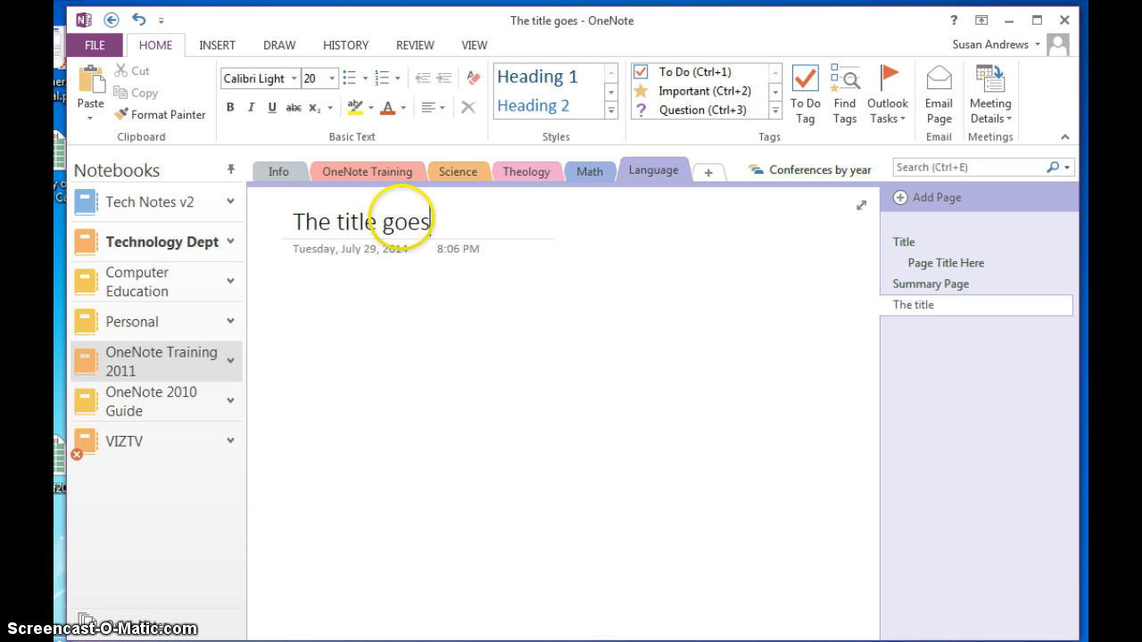
right_click(925, 305)
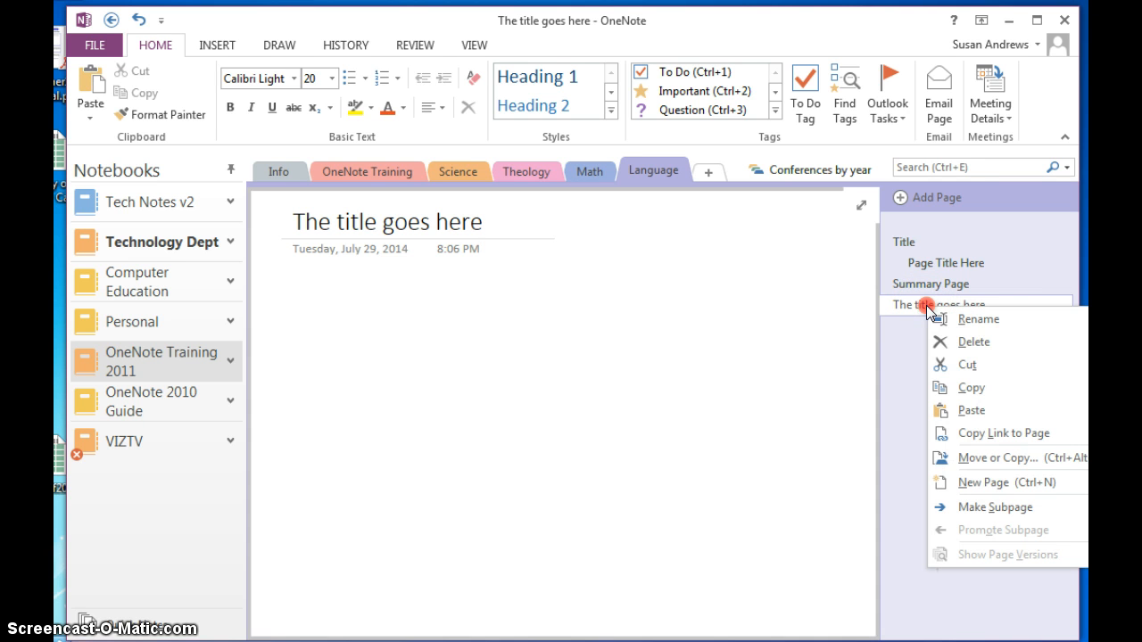
click(971, 505)
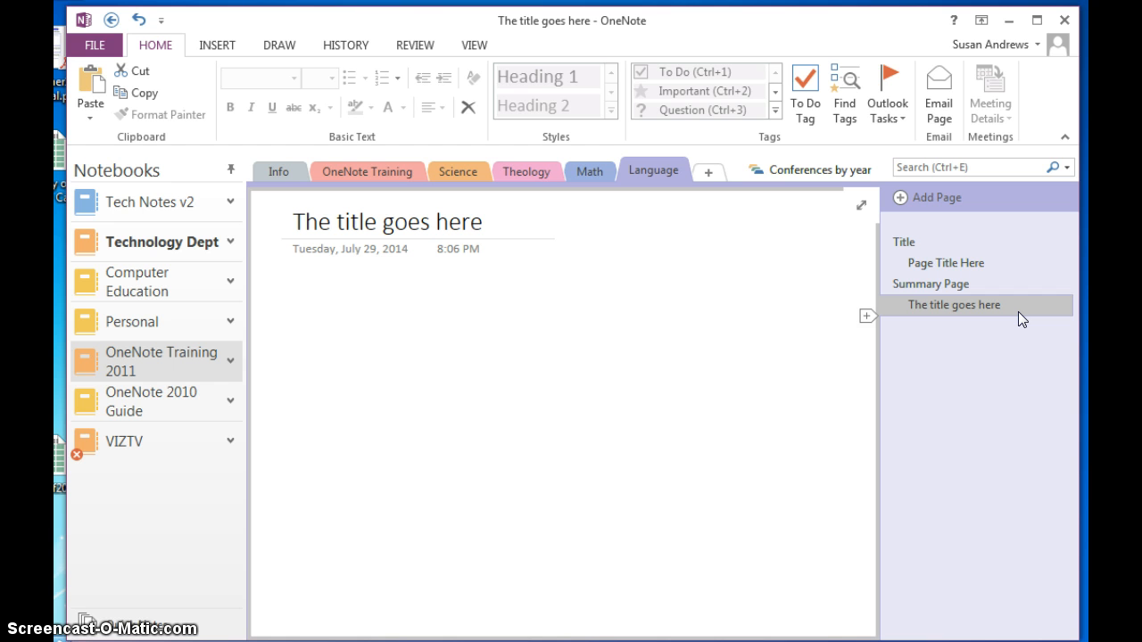
- Write "It is in a container" below the title and "It's new container" in a separate note container farther down the page
click(314, 303)
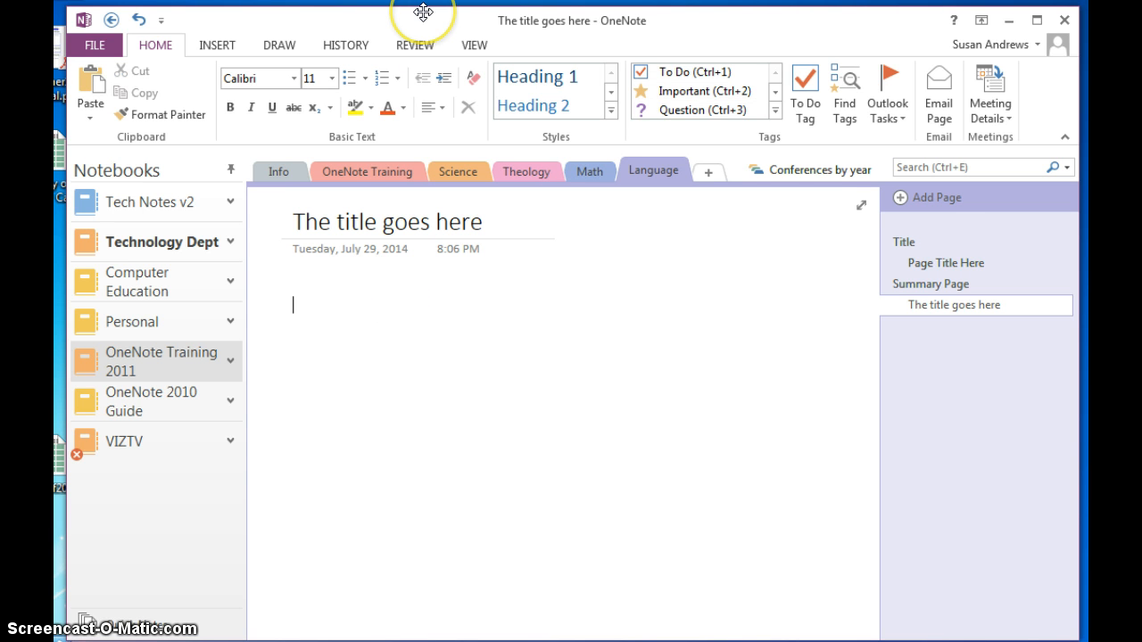
text(It is in a container)
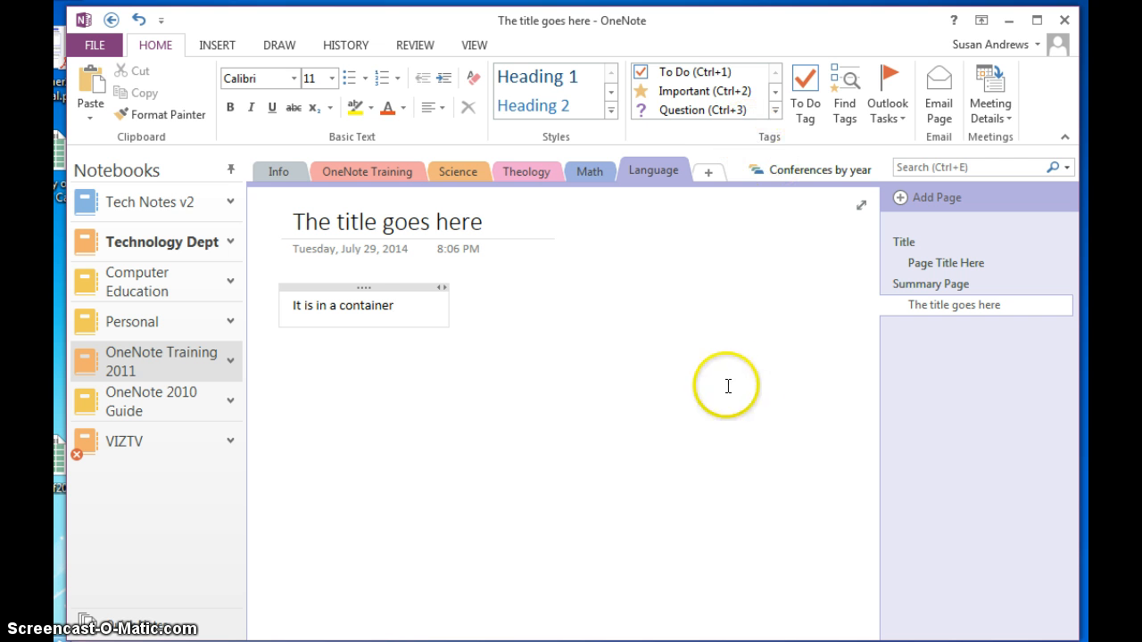
click(774, 453)
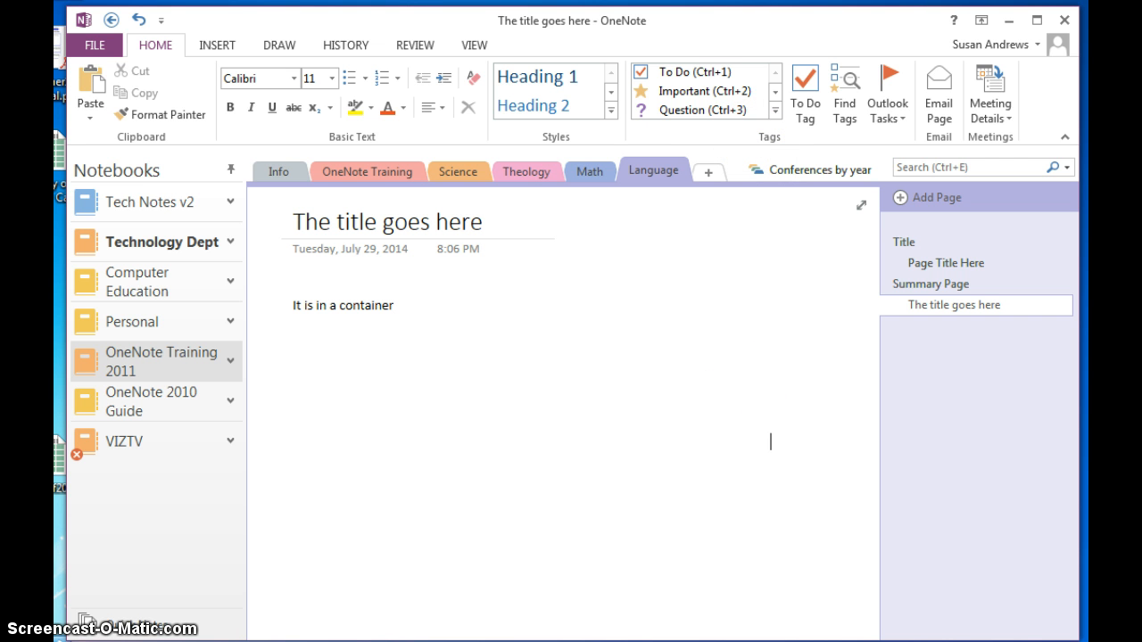
text(It's new)
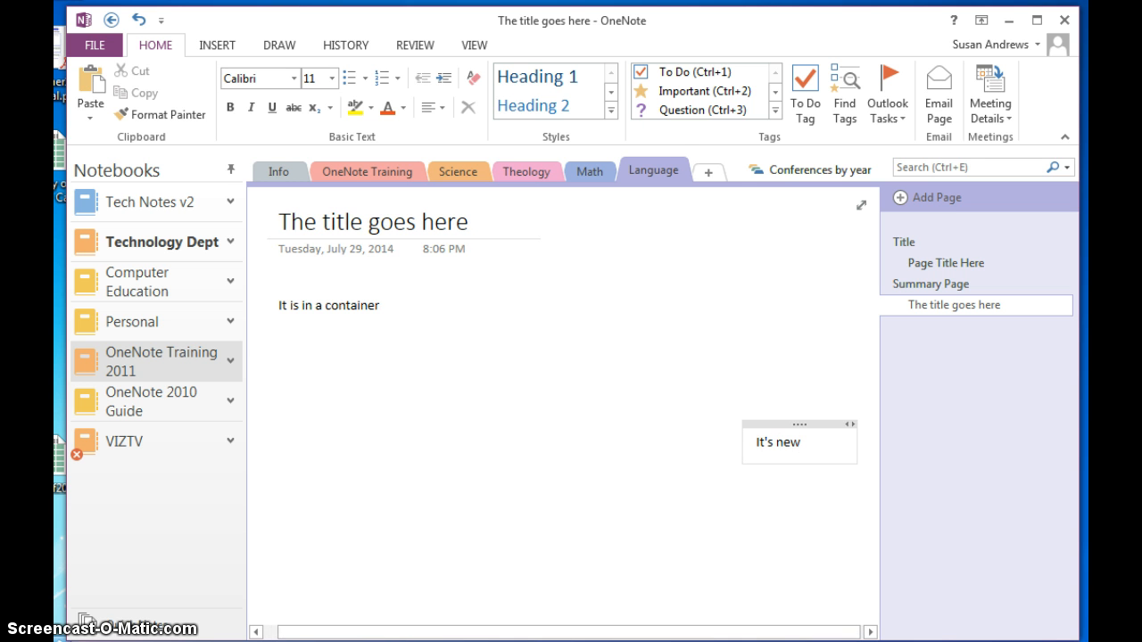
text( container)
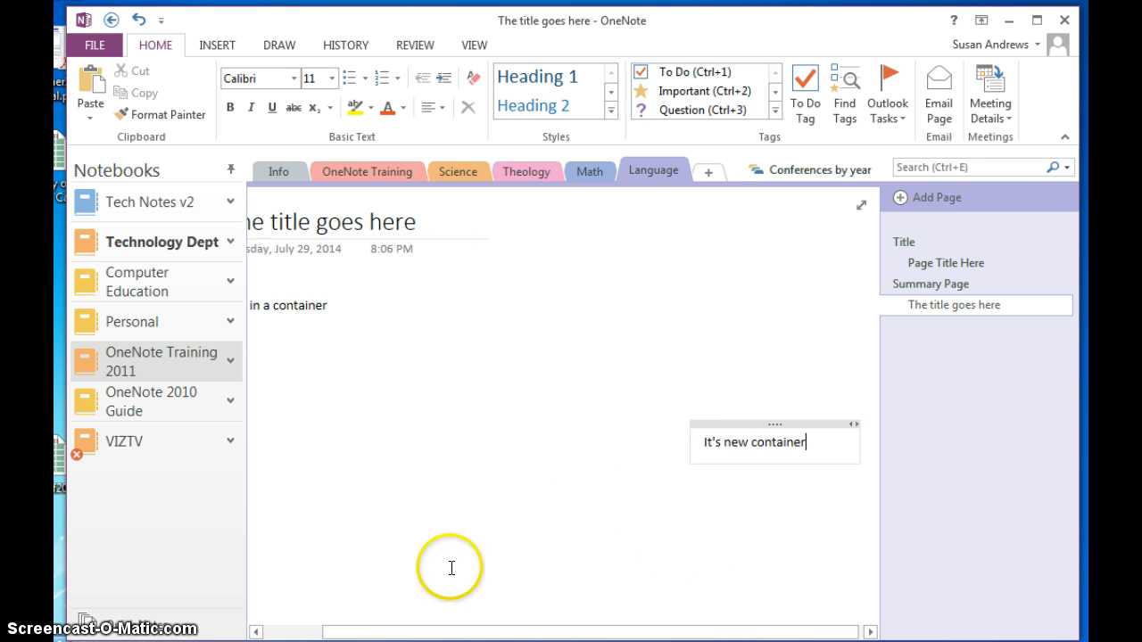
drag(489, 632, 398, 625)
click(398, 306)
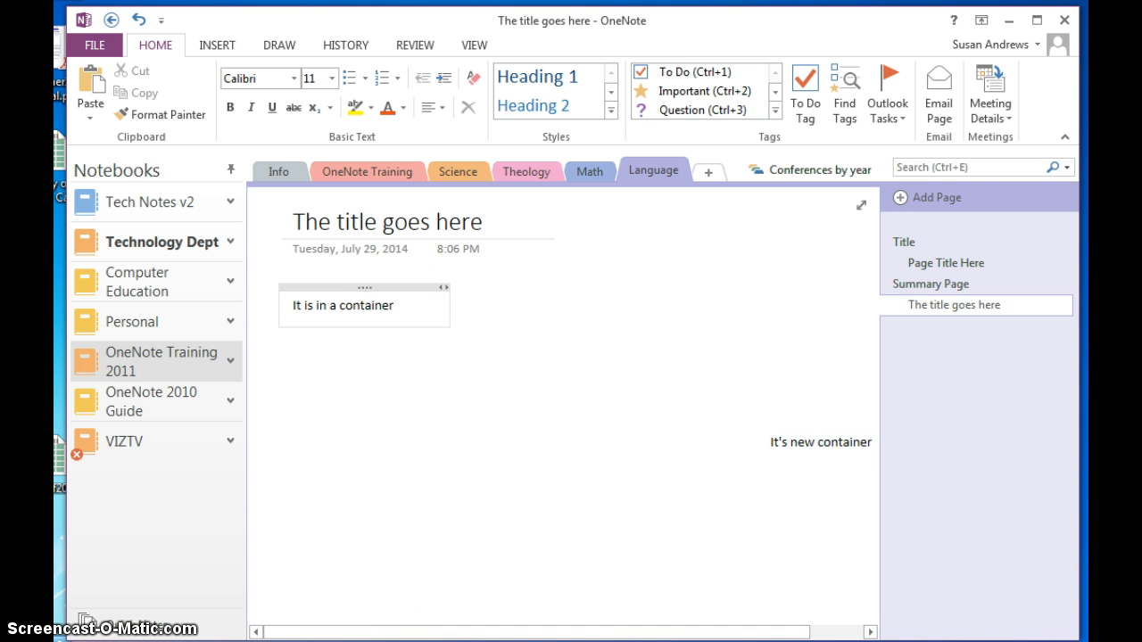
click(395, 306)
- Try the thin black pen on the page and return to the Type tool
click(273, 45)
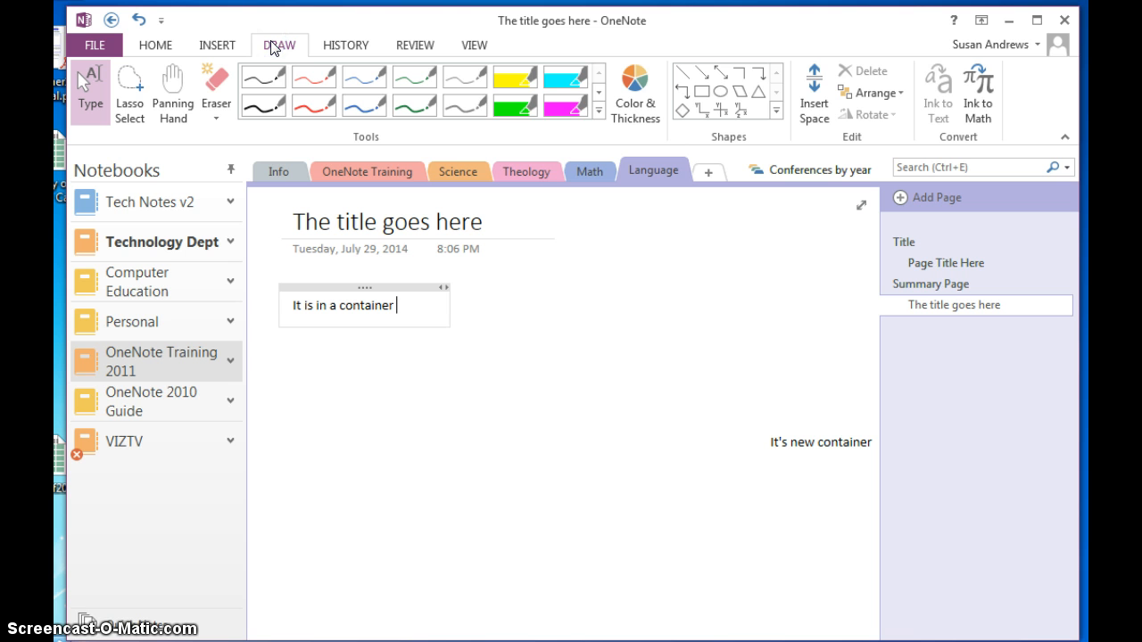
click(279, 79)
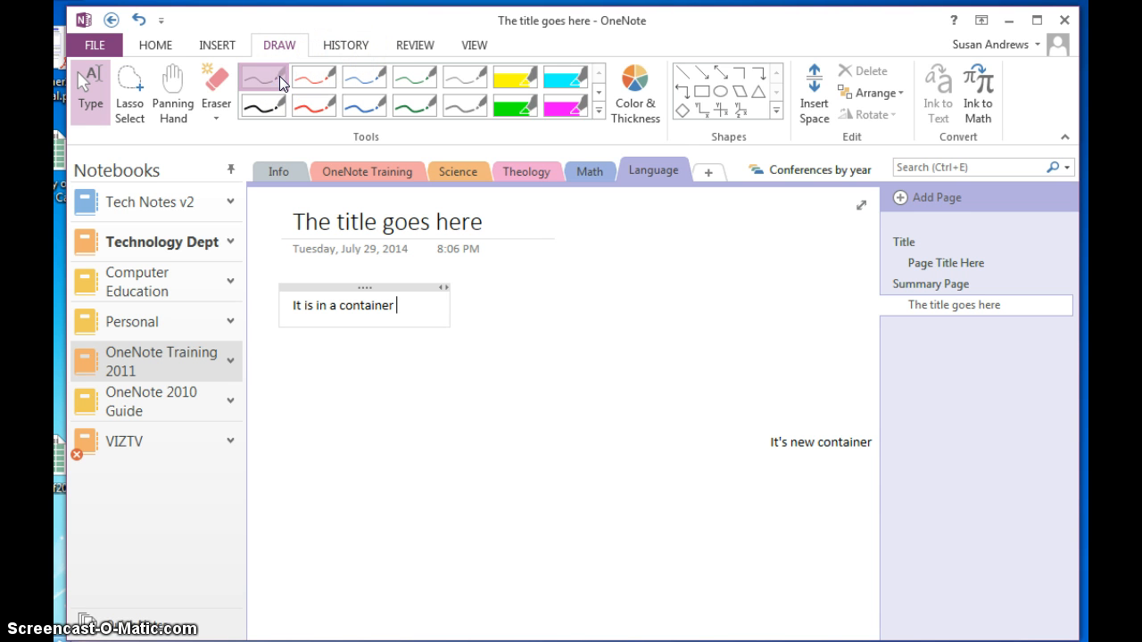
click(475, 338)
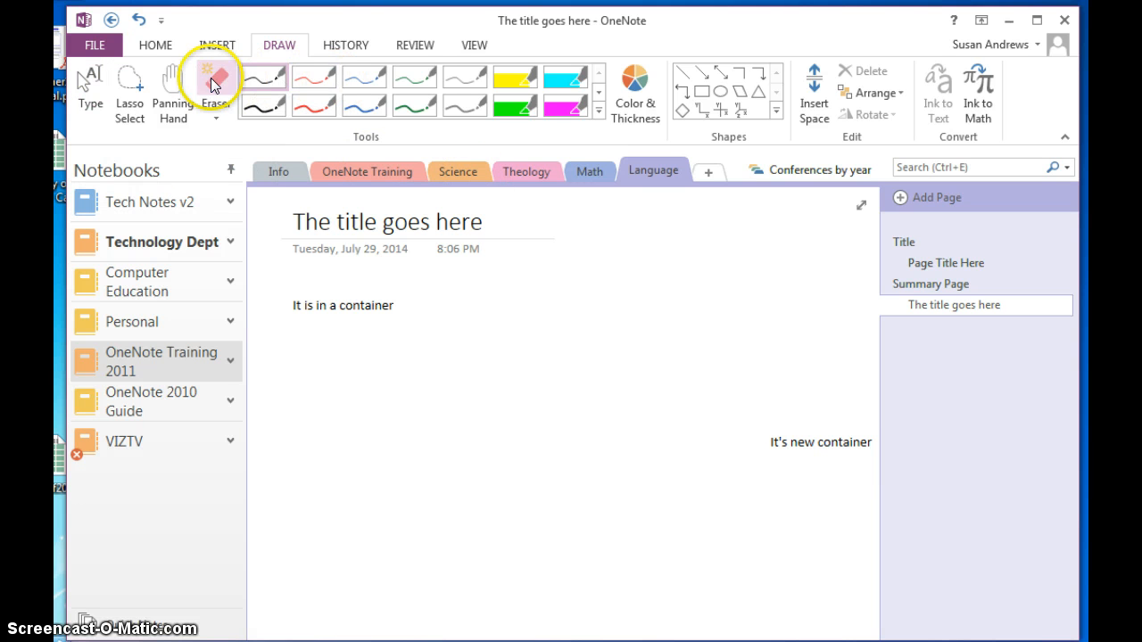
click(164, 45)
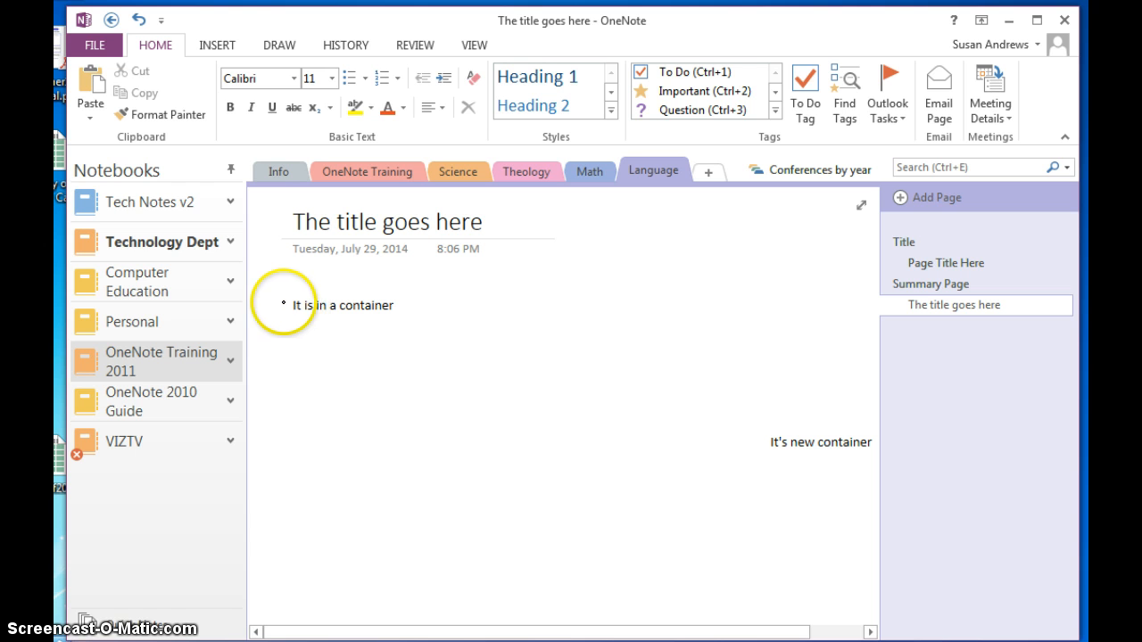
click(277, 45)
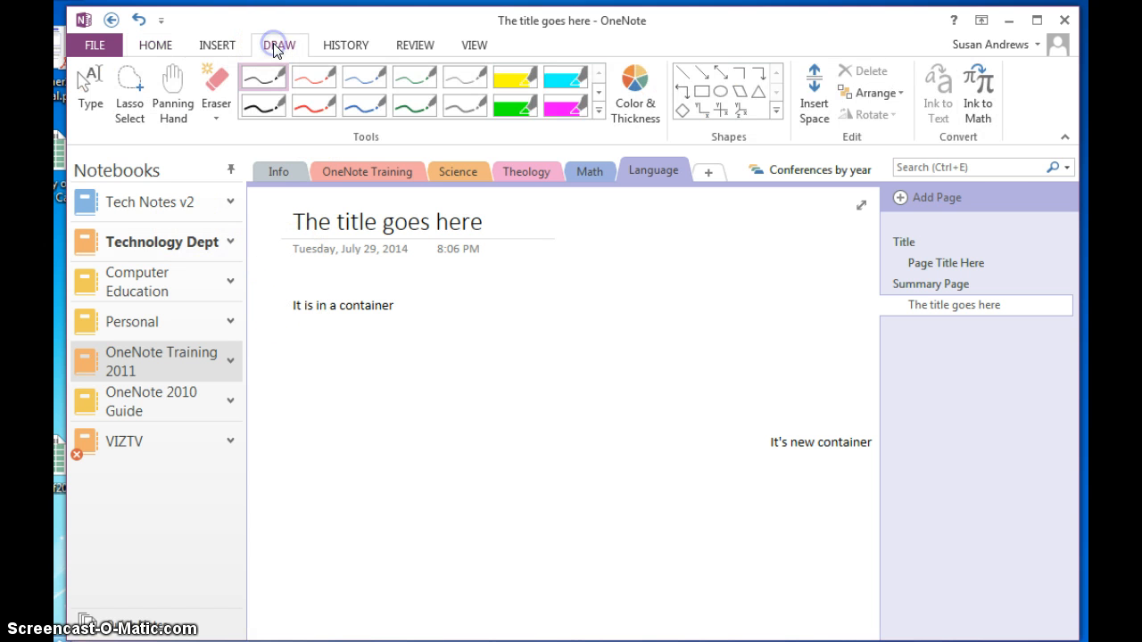
click(90, 87)
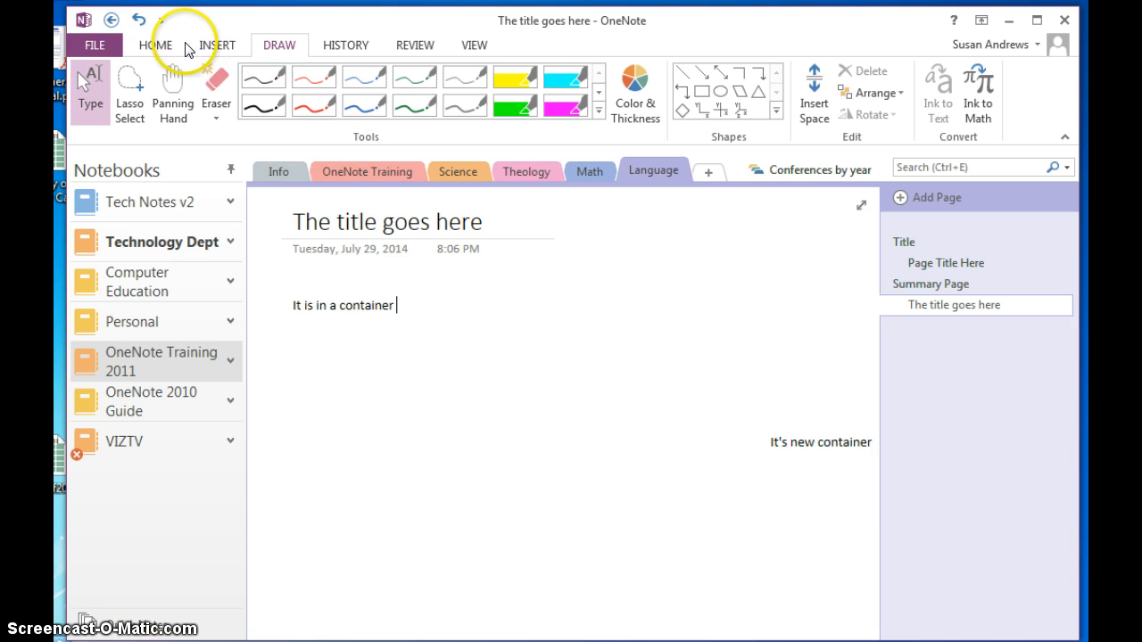
- Tag the line "It is in a container" as Important
click(156, 45)
click(293, 305)
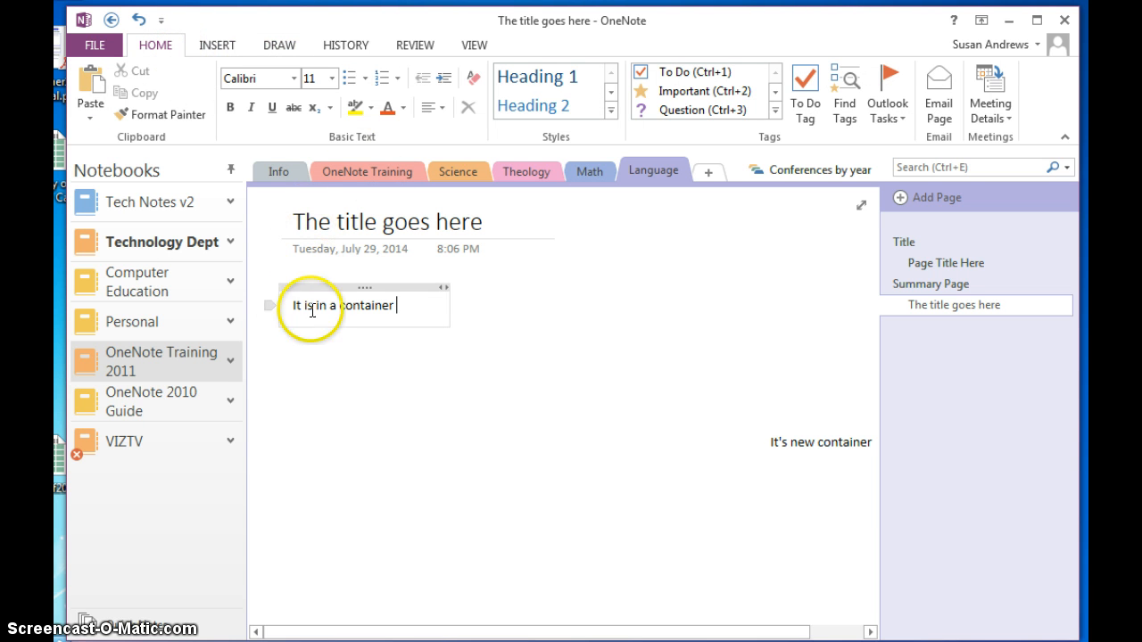
click(702, 93)
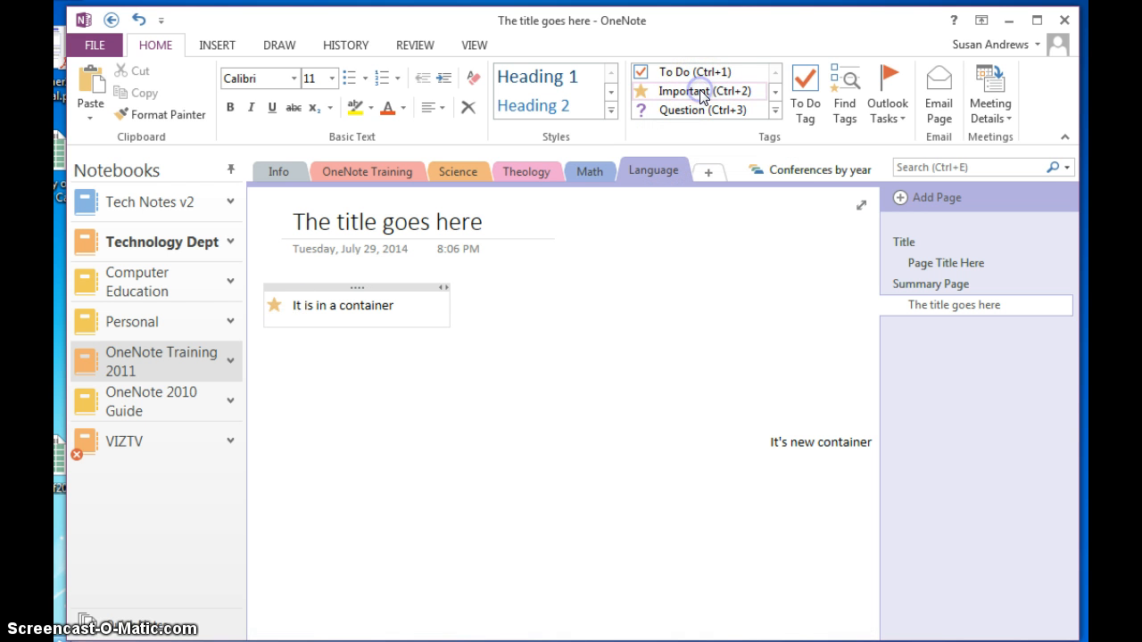
- Look through the full list of available note tags
click(774, 111)
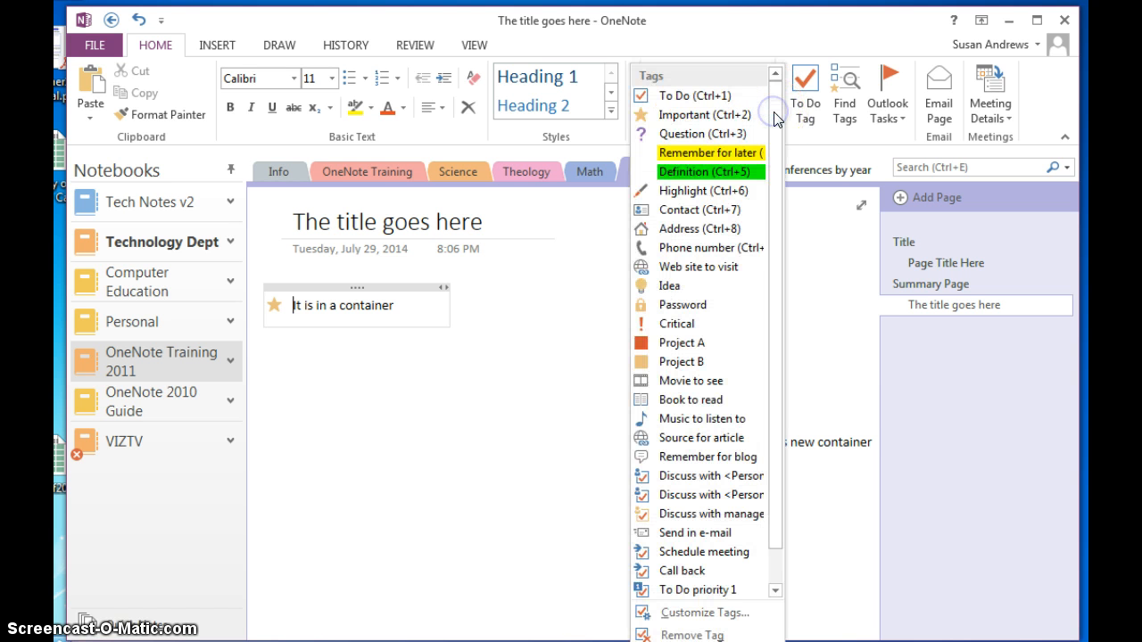
drag(774, 119, 791, 230)
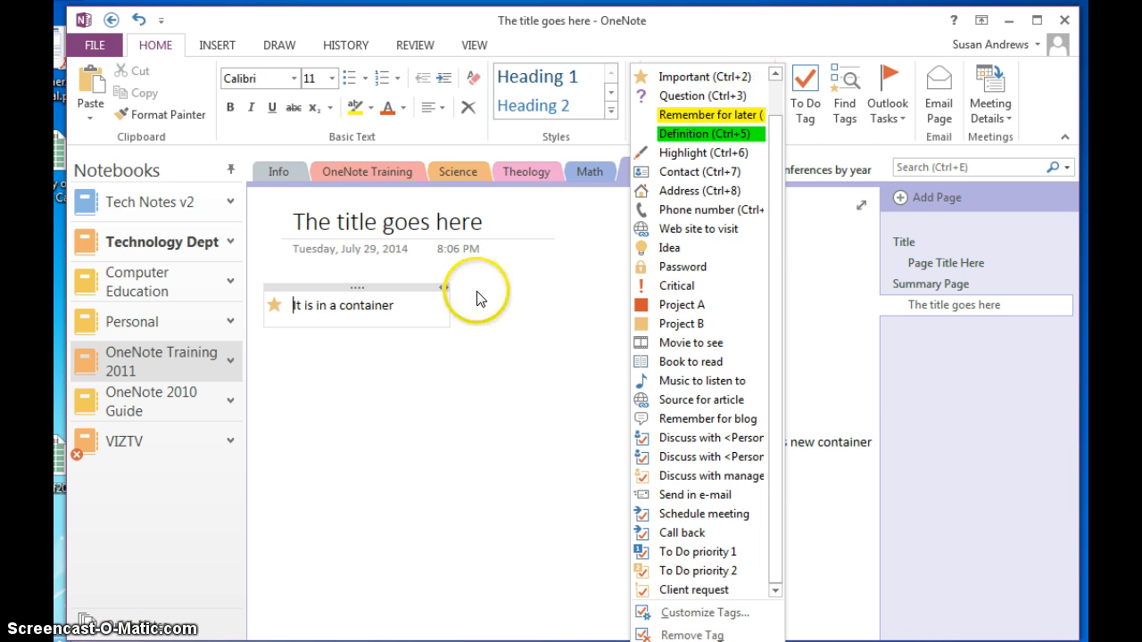
click(515, 408)
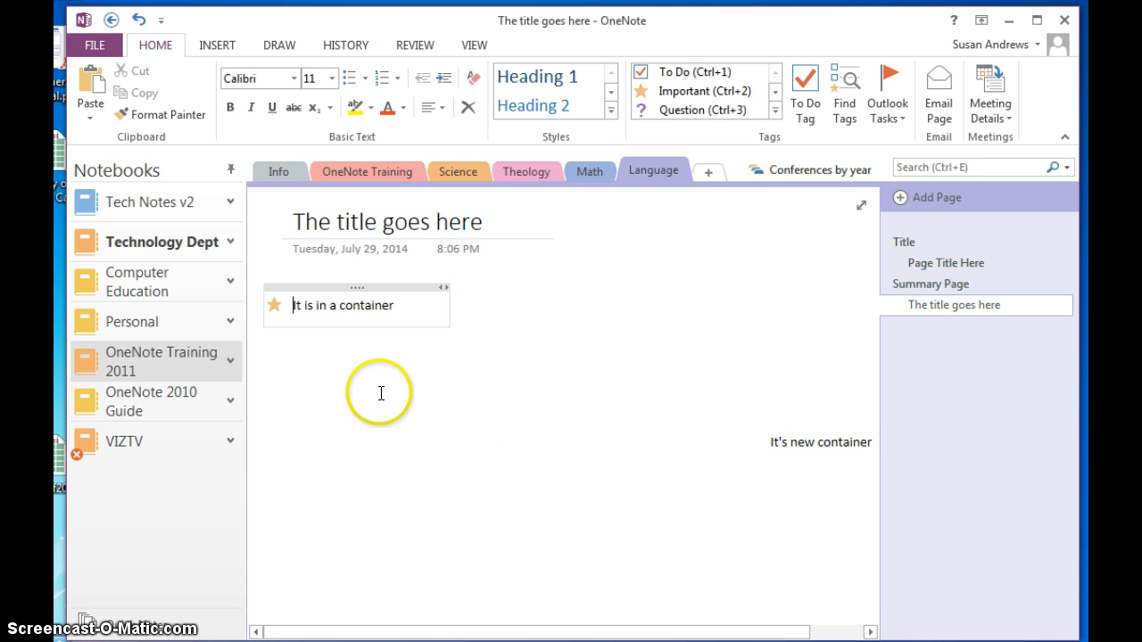
- Find the tagged notes in this notebook, create a summary page from them and close the tags summary
click(847, 97)
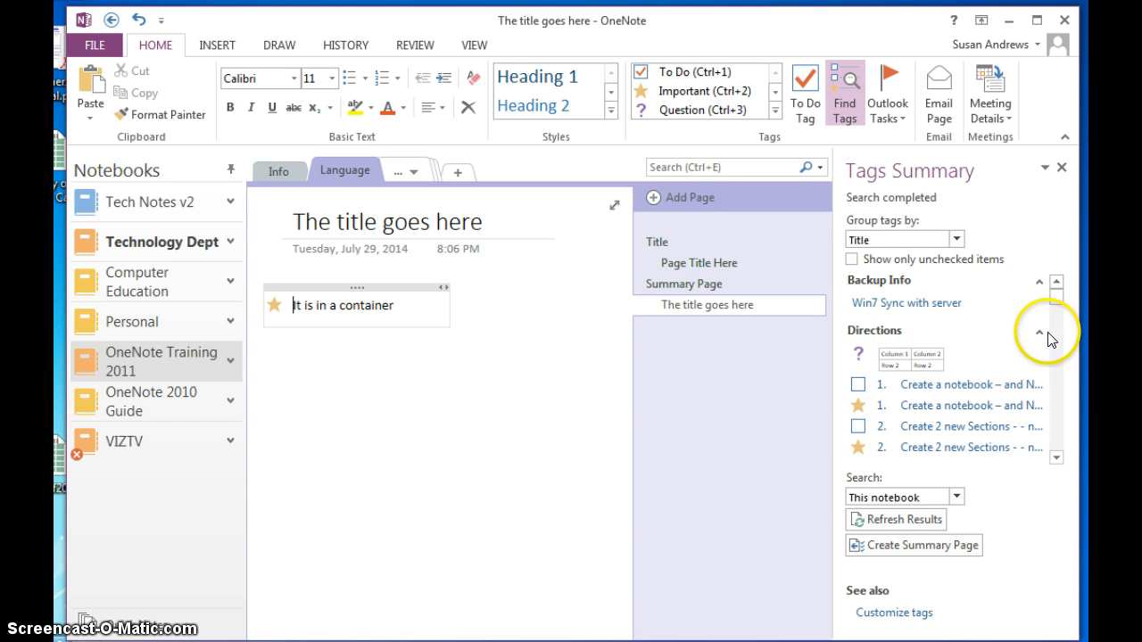
drag(1053, 300, 1056, 367)
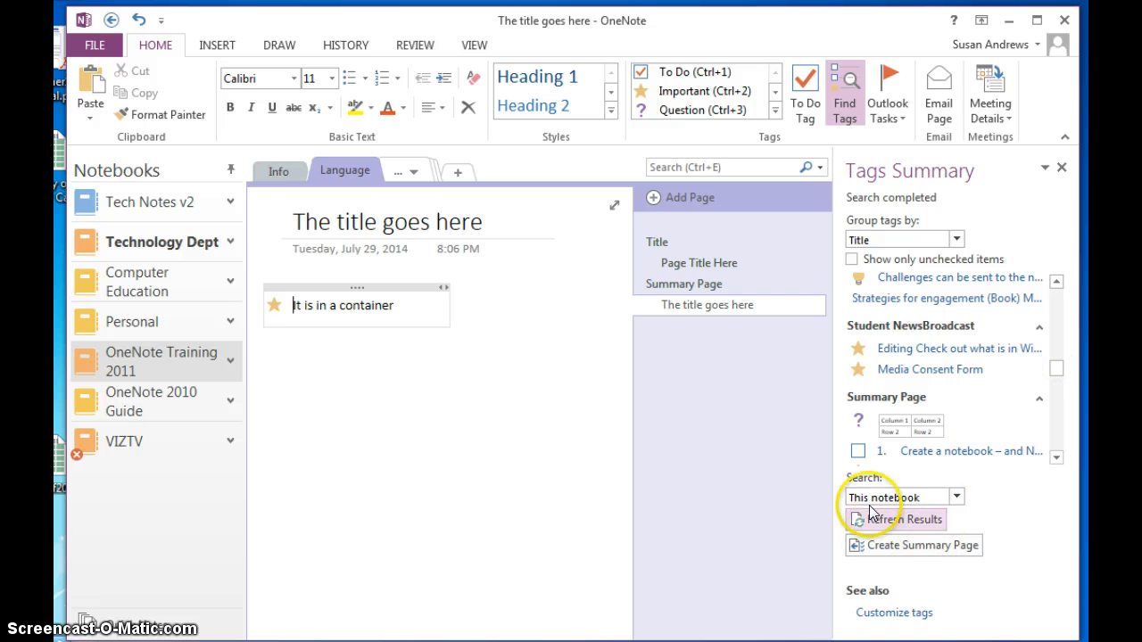
click(956, 497)
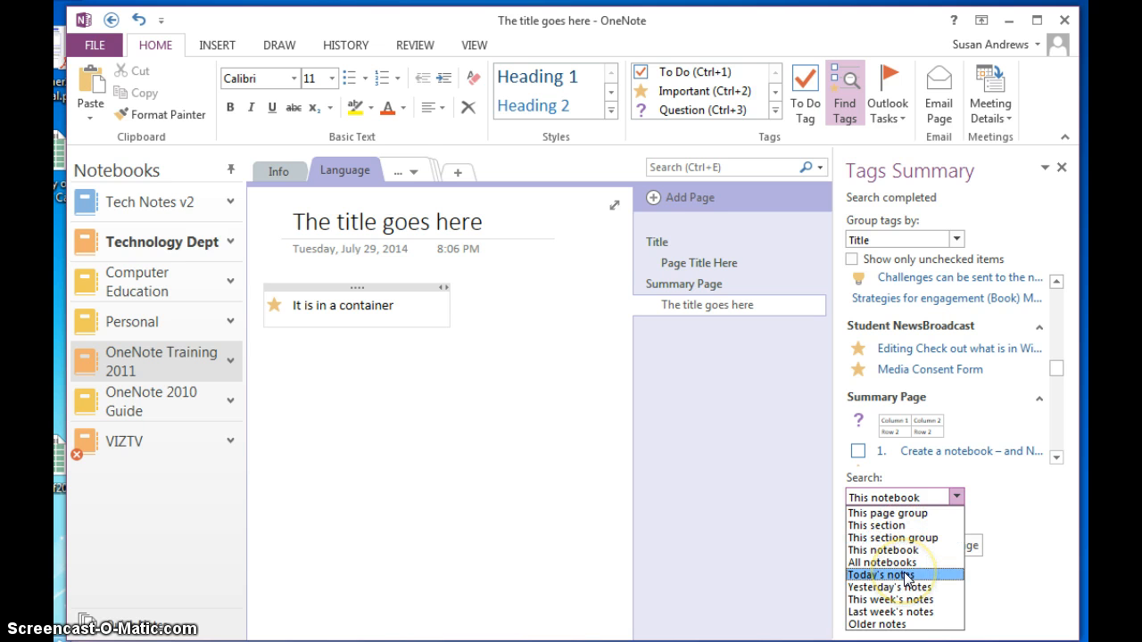
click(1025, 526)
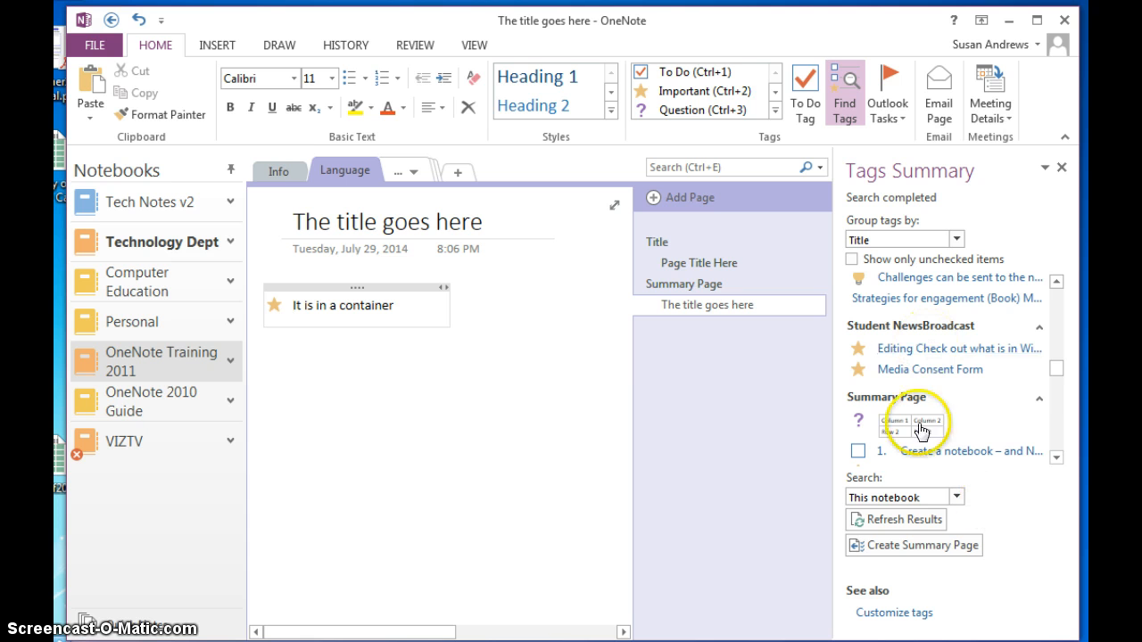
click(913, 543)
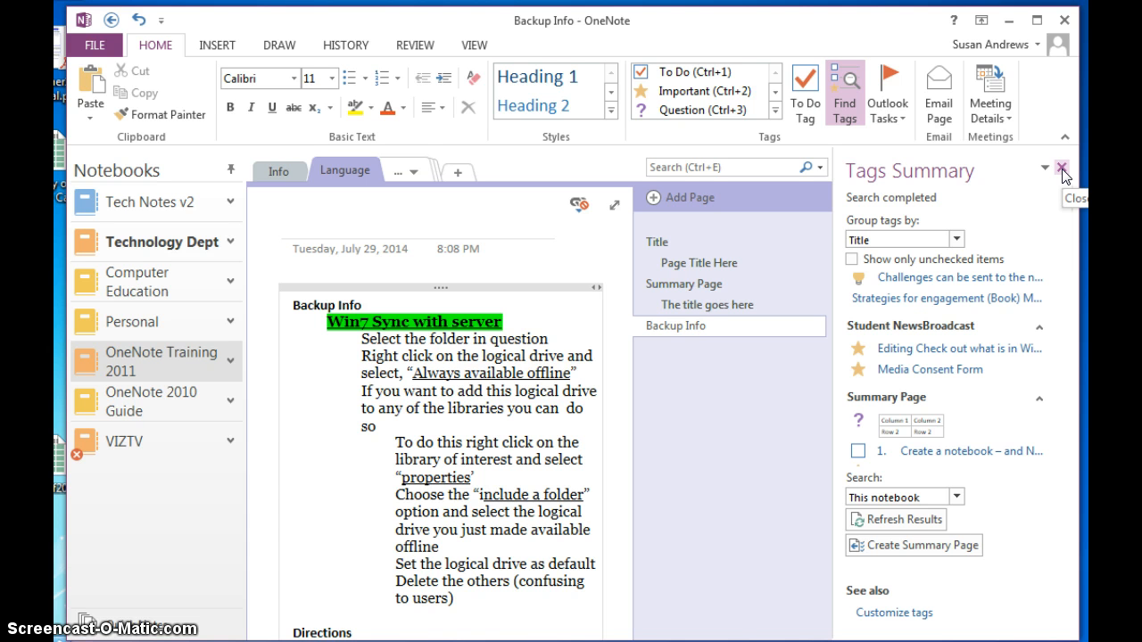
click(1062, 169)
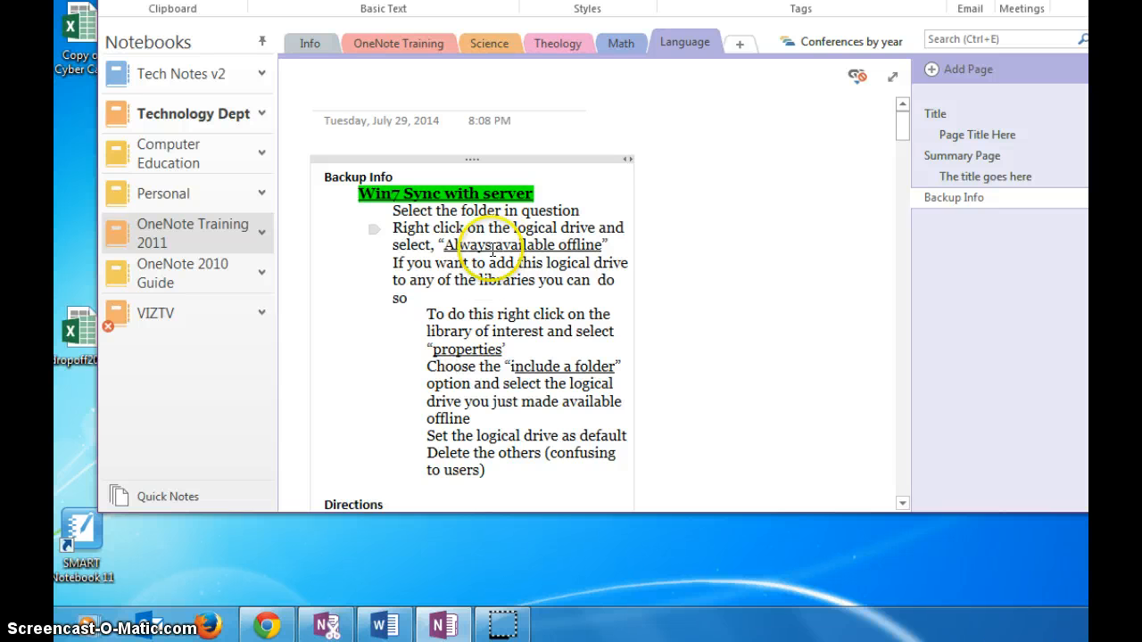
- Switch to the Word document 6thGradeGeneralInfor2.docx and bring up the Send To OneNote tool over it
mouse_move(326, 629)
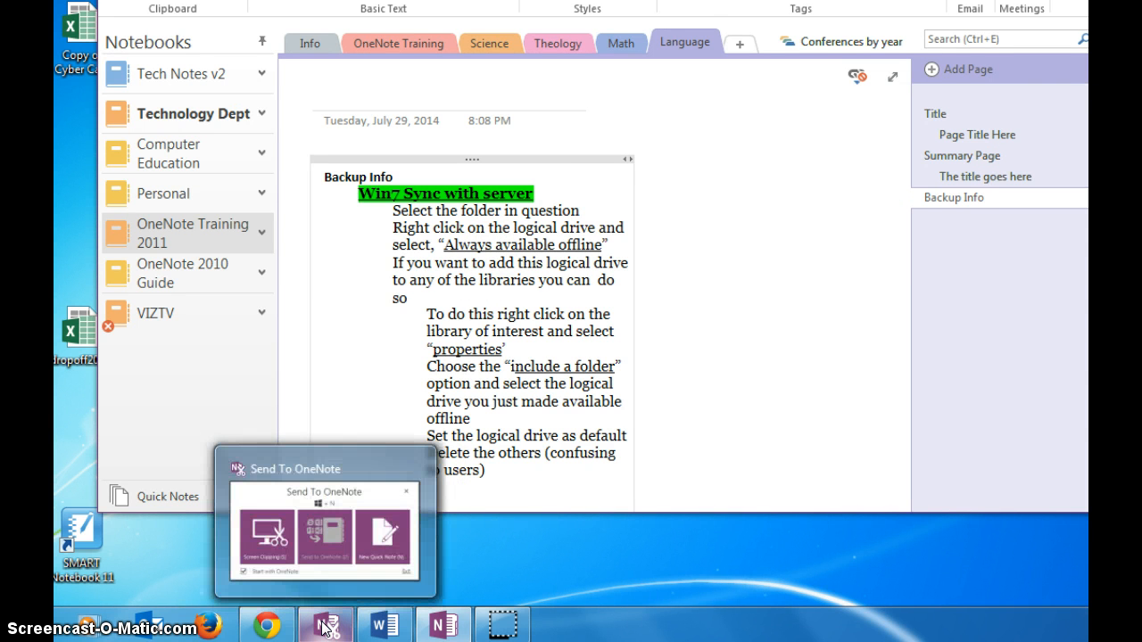
click(388, 627)
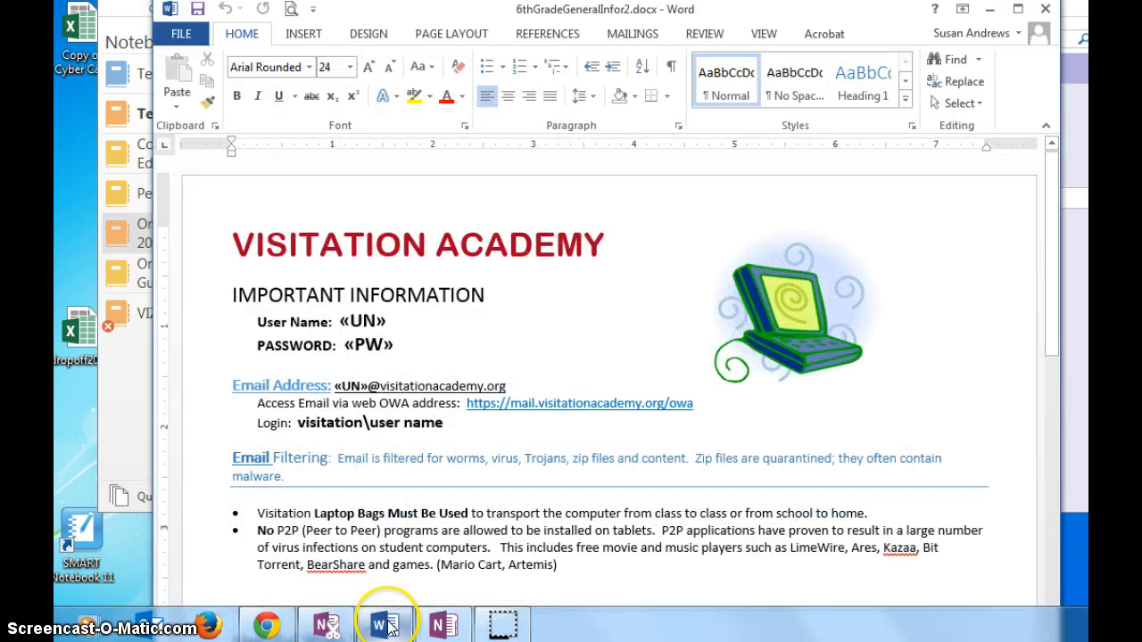
click(328, 628)
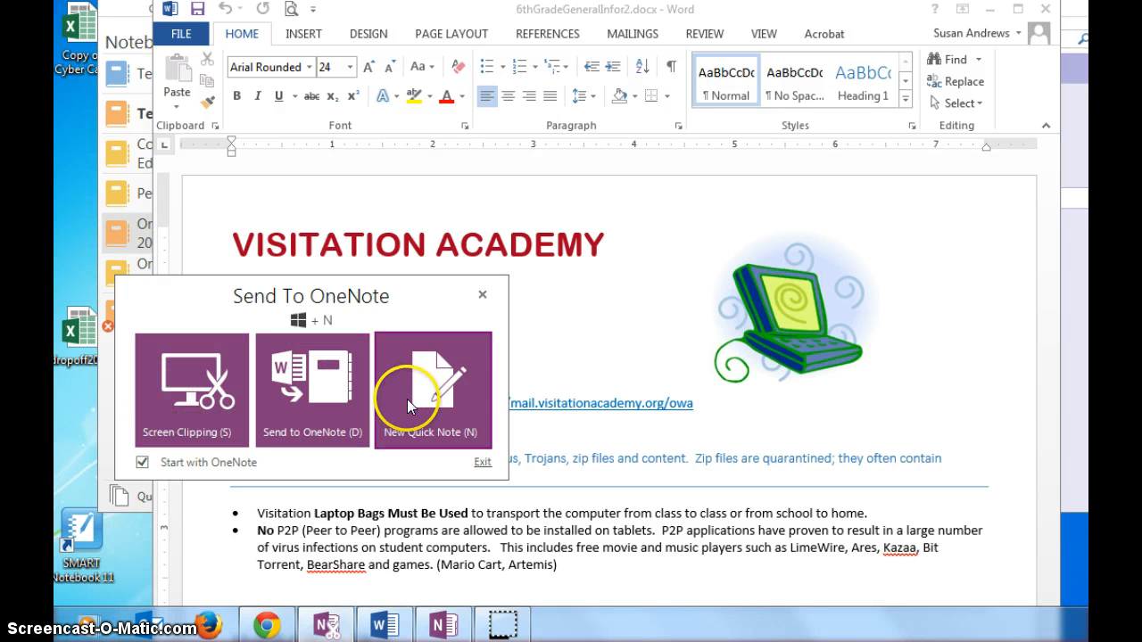
- Open a new quick note from Send To OneNote, close it and minimize the Word document to return to OneNote
click(437, 382)
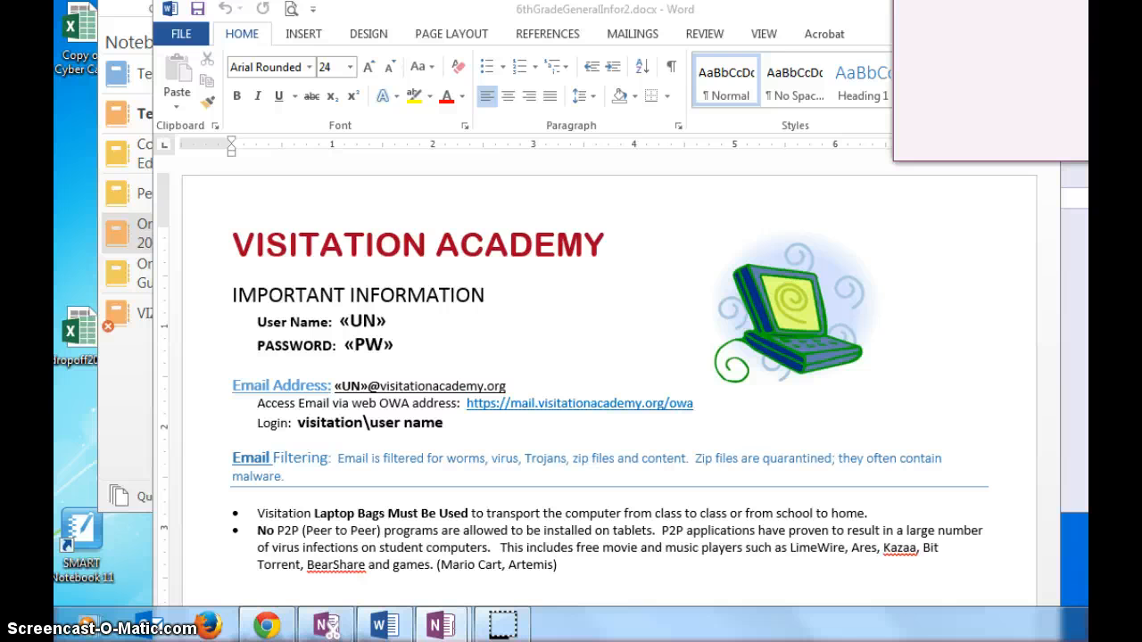
key(alt+F4)
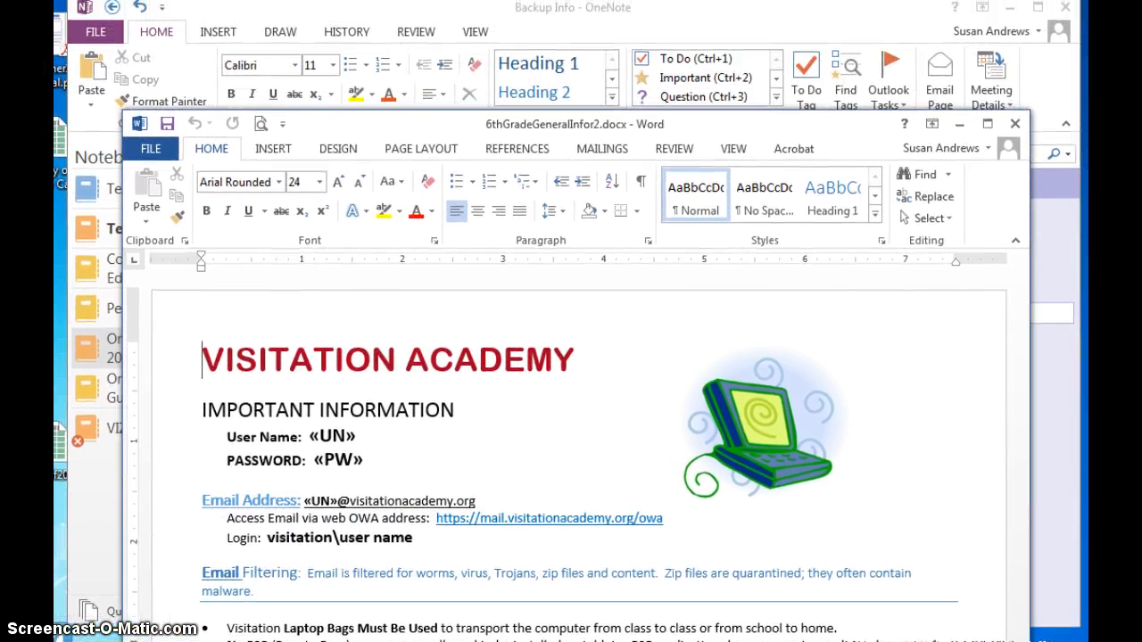
click(959, 124)
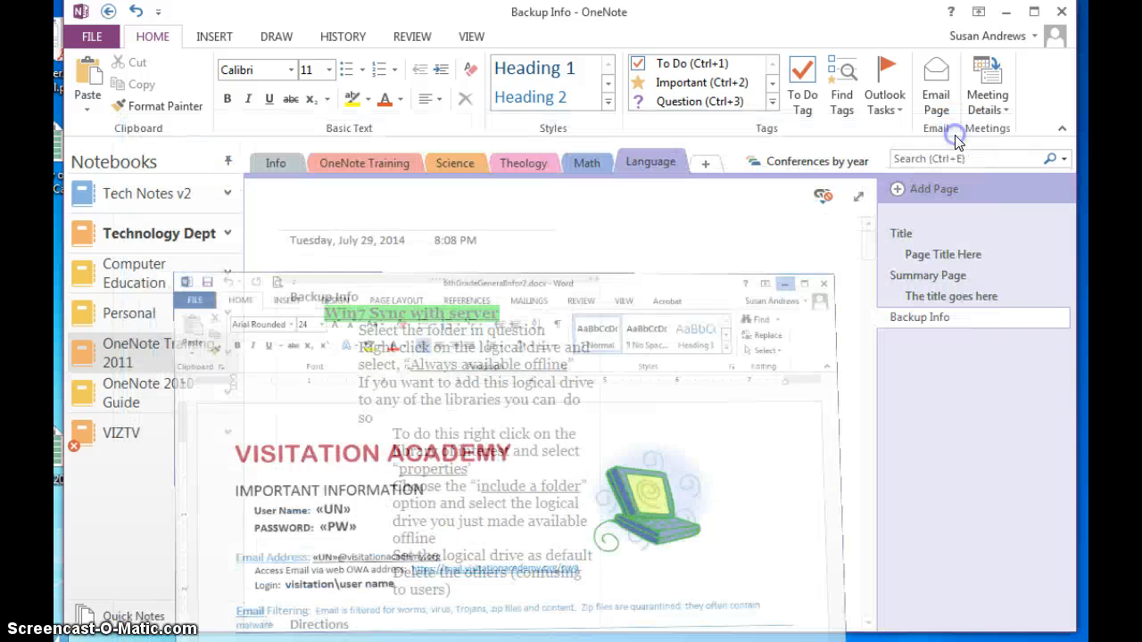